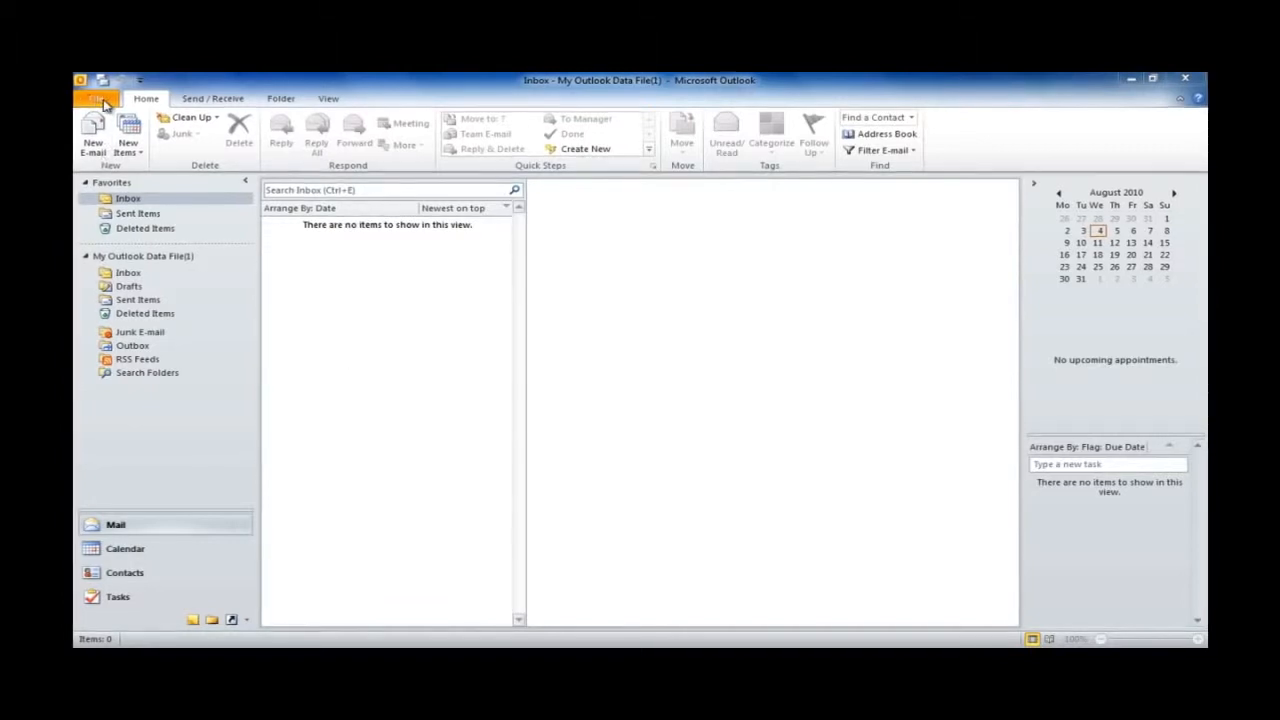
Step: Open Outlook's Add New Account wizard from File > Info, then bring up the Windows Start menu
click(100, 100)
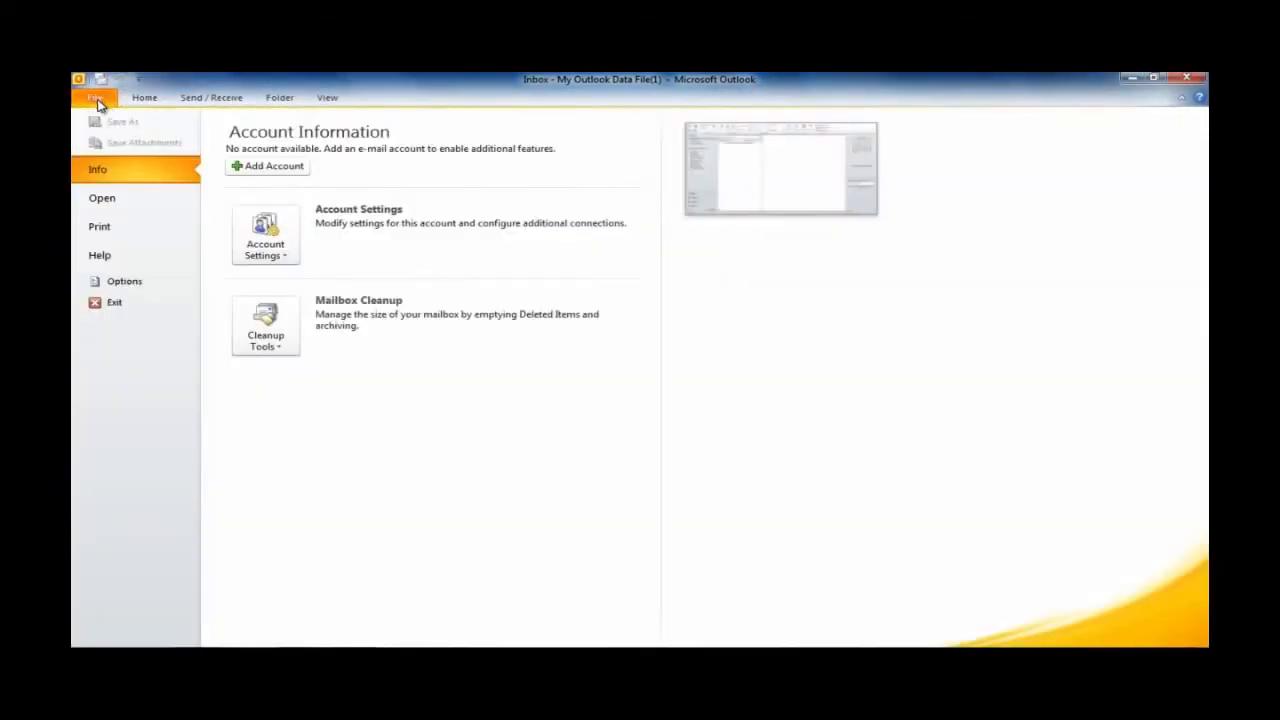
click(260, 167)
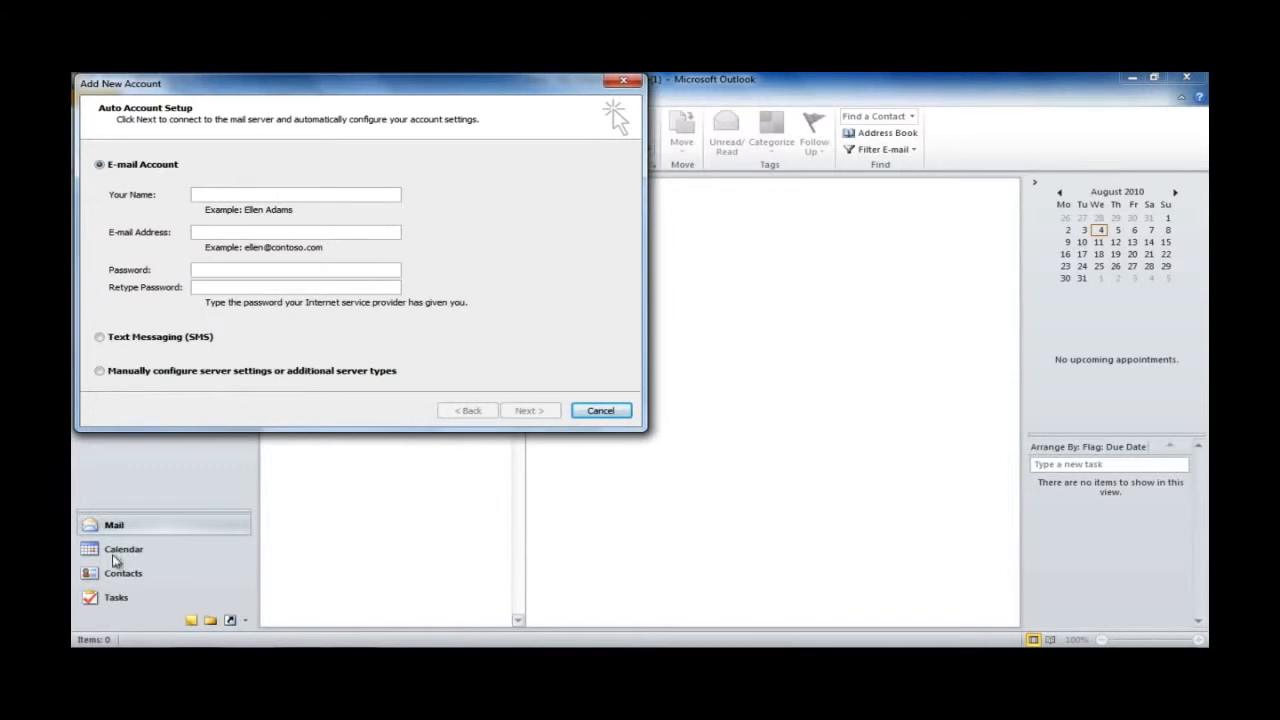
click(95, 634)
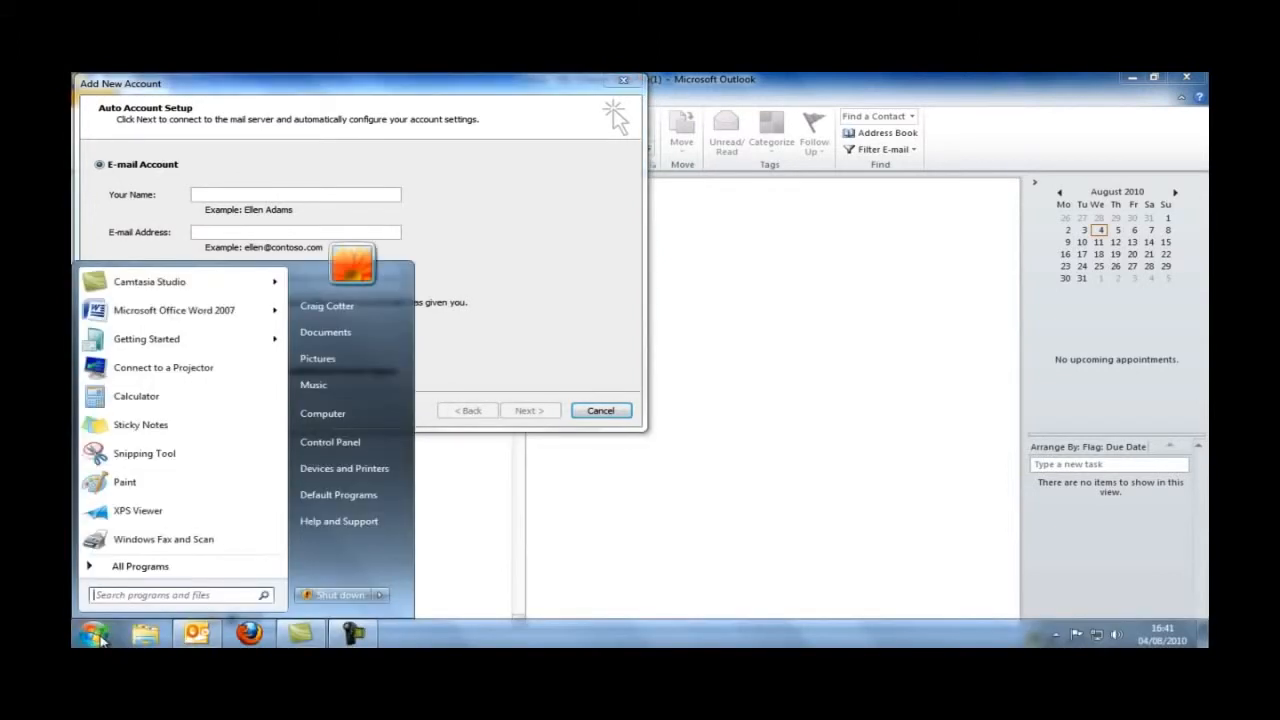
Step: In Control Panel's Mail (32-bit) setup, view the profile's E-mail Accounts and start a new account
click(345, 447)
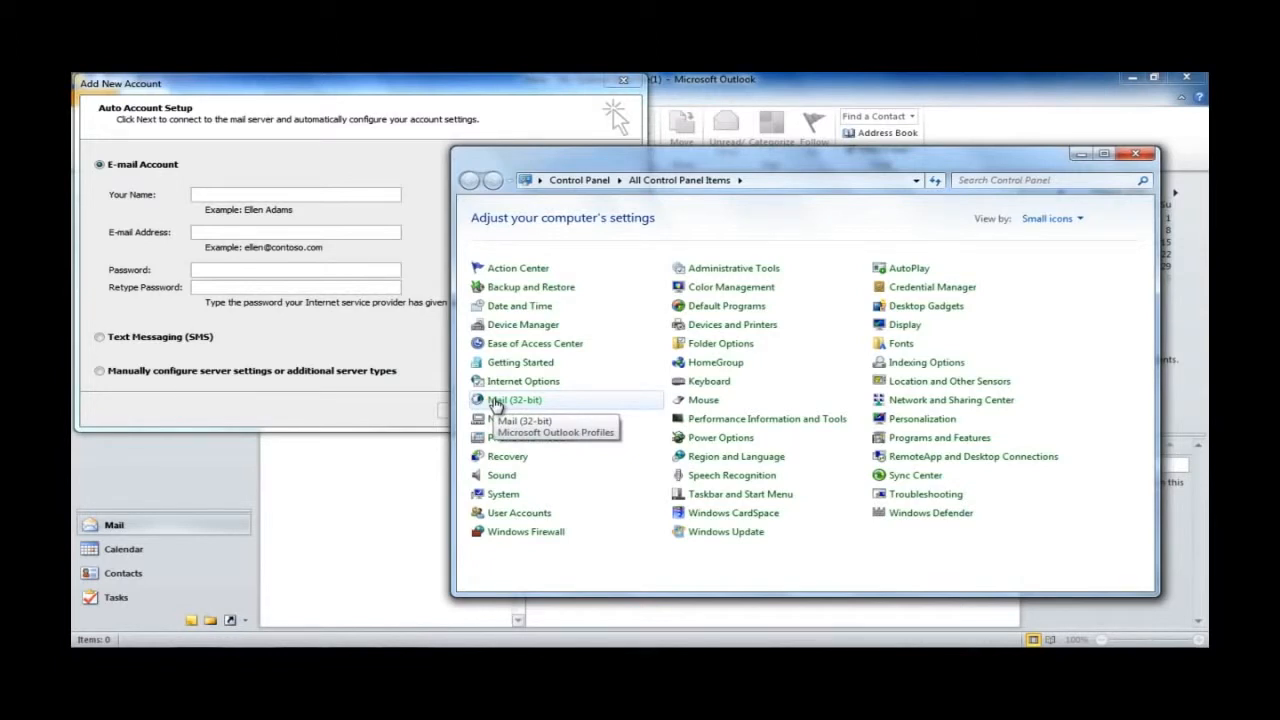
click(494, 402)
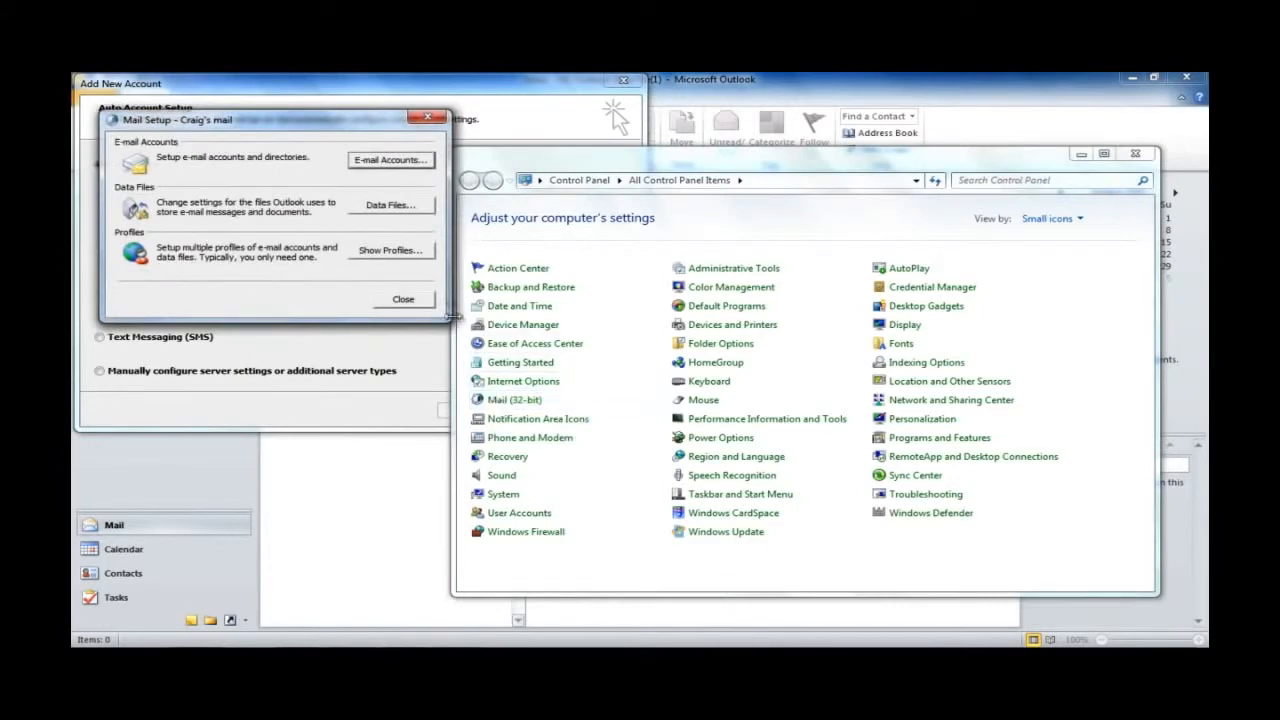
click(368, 166)
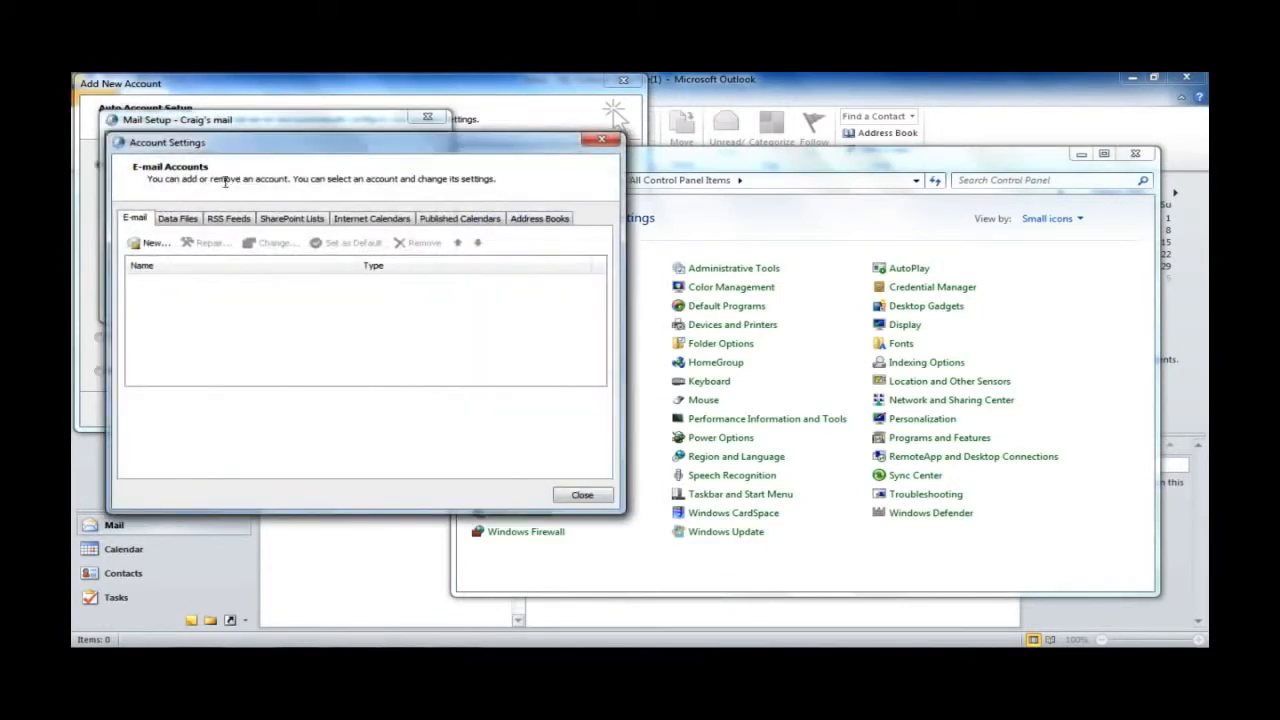
click(150, 244)
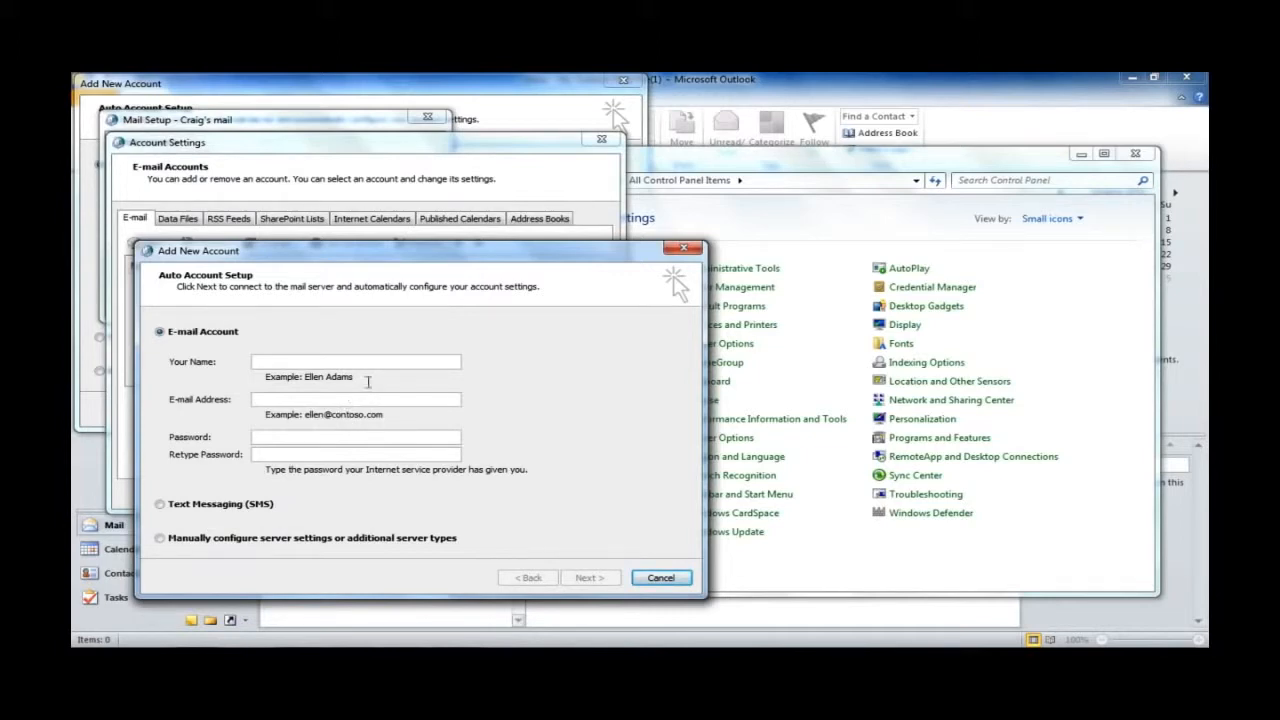
Step: Close the extra Add New Account, Account Settings and Mail Setup windows and return to Outlook's wizard
click(683, 248)
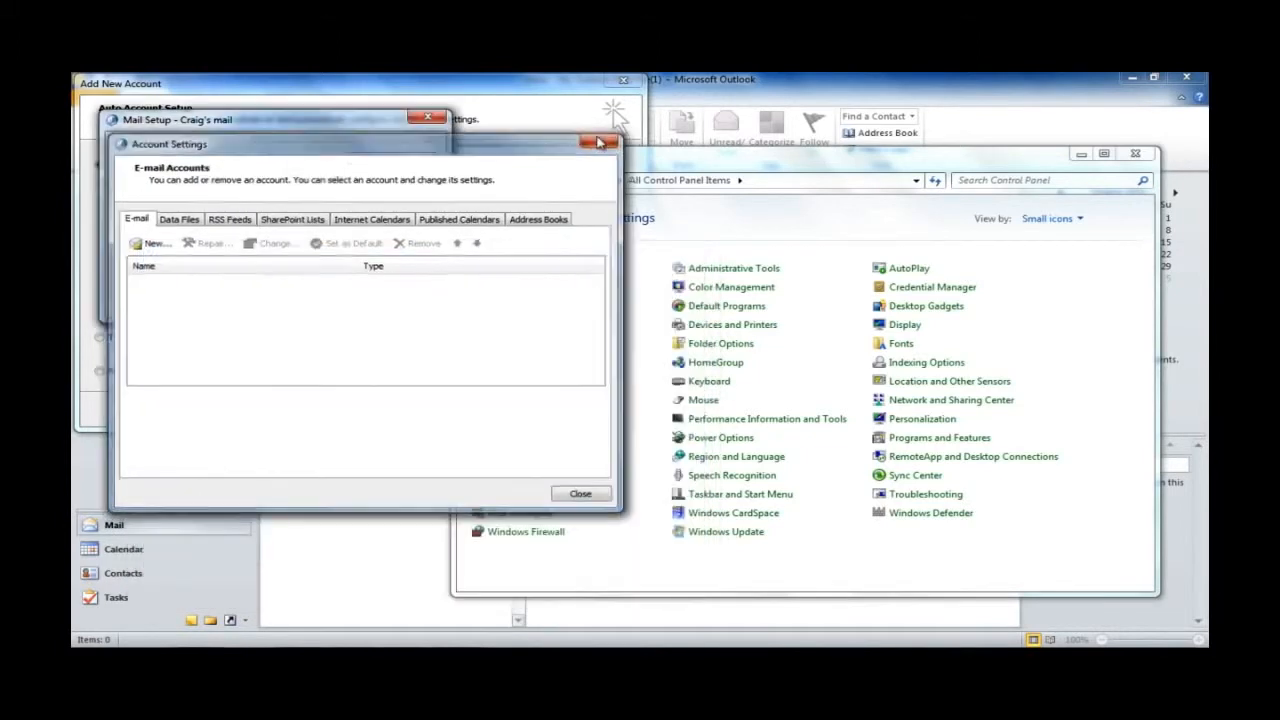
click(603, 141)
click(427, 116)
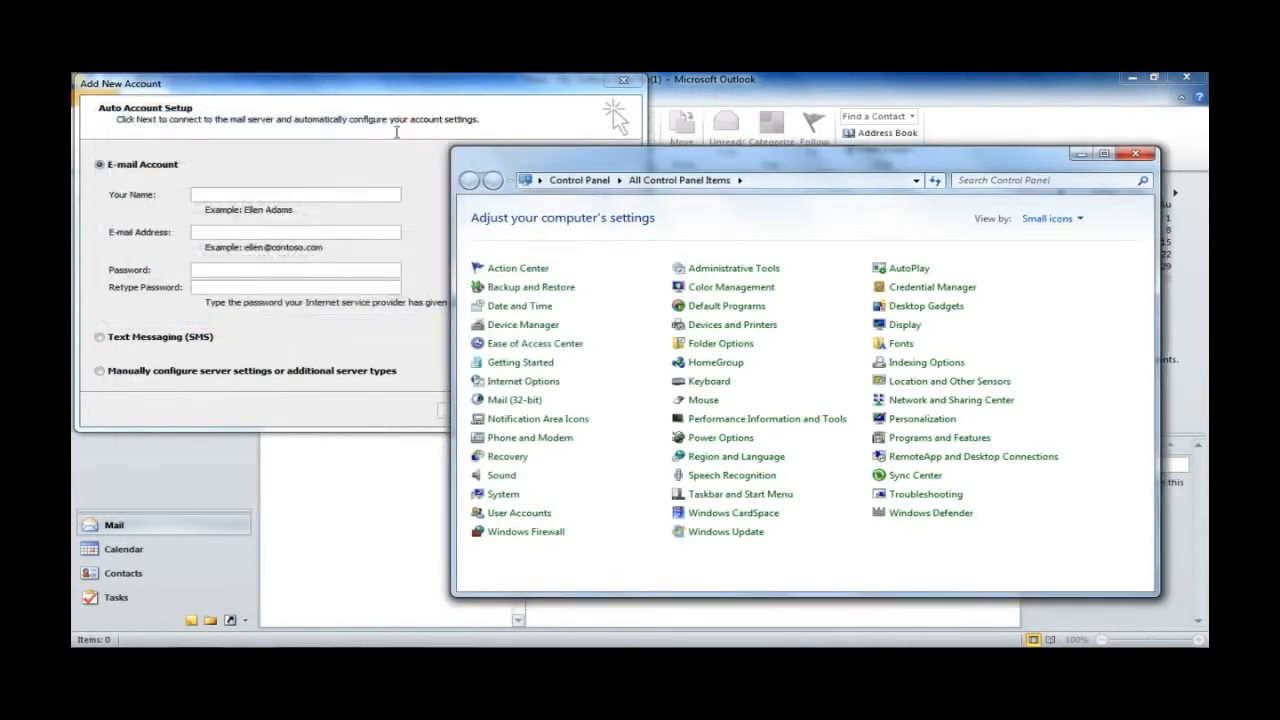
click(176, 409)
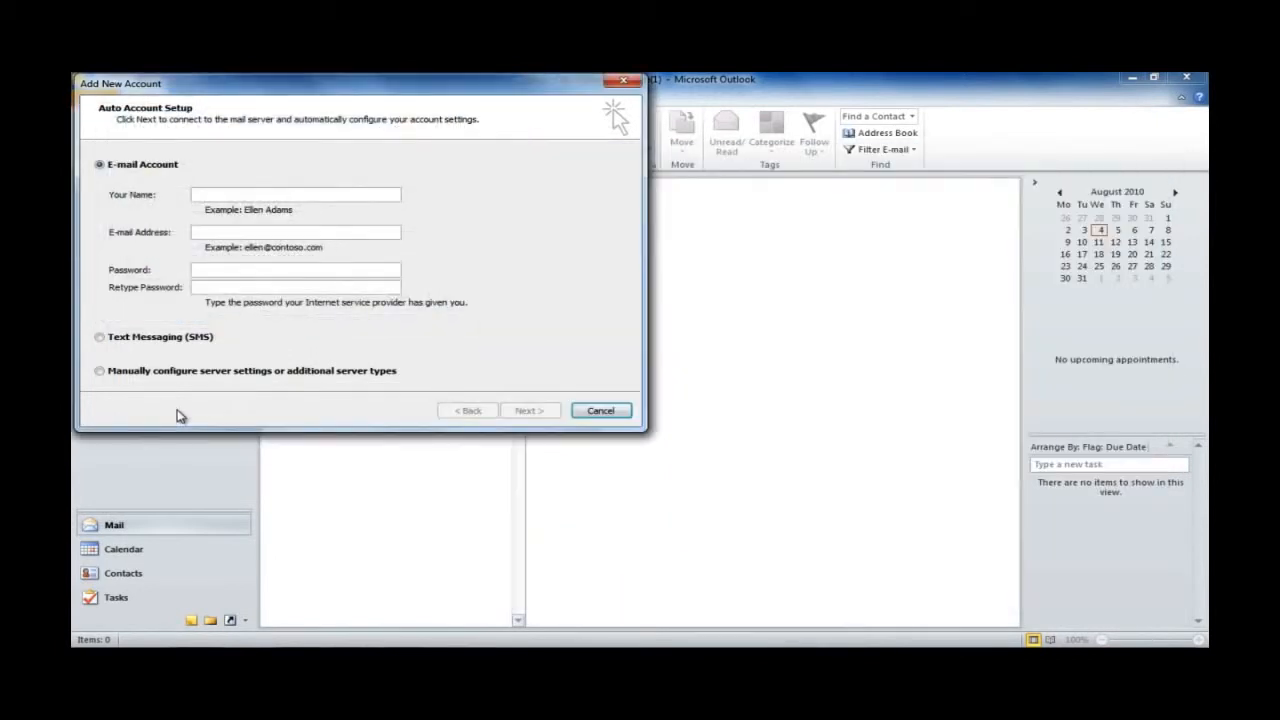
Step: Choose manual server configuration with Internet E-mail as the service type
click(104, 375)
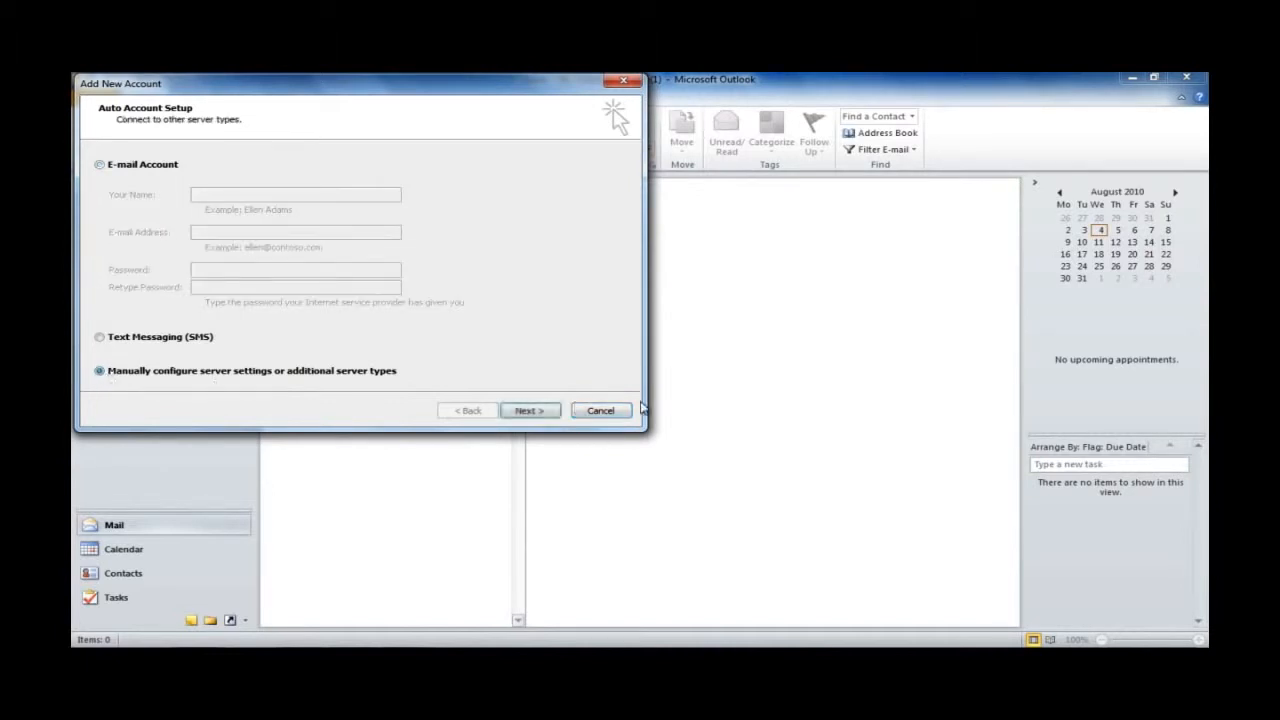
click(530, 412)
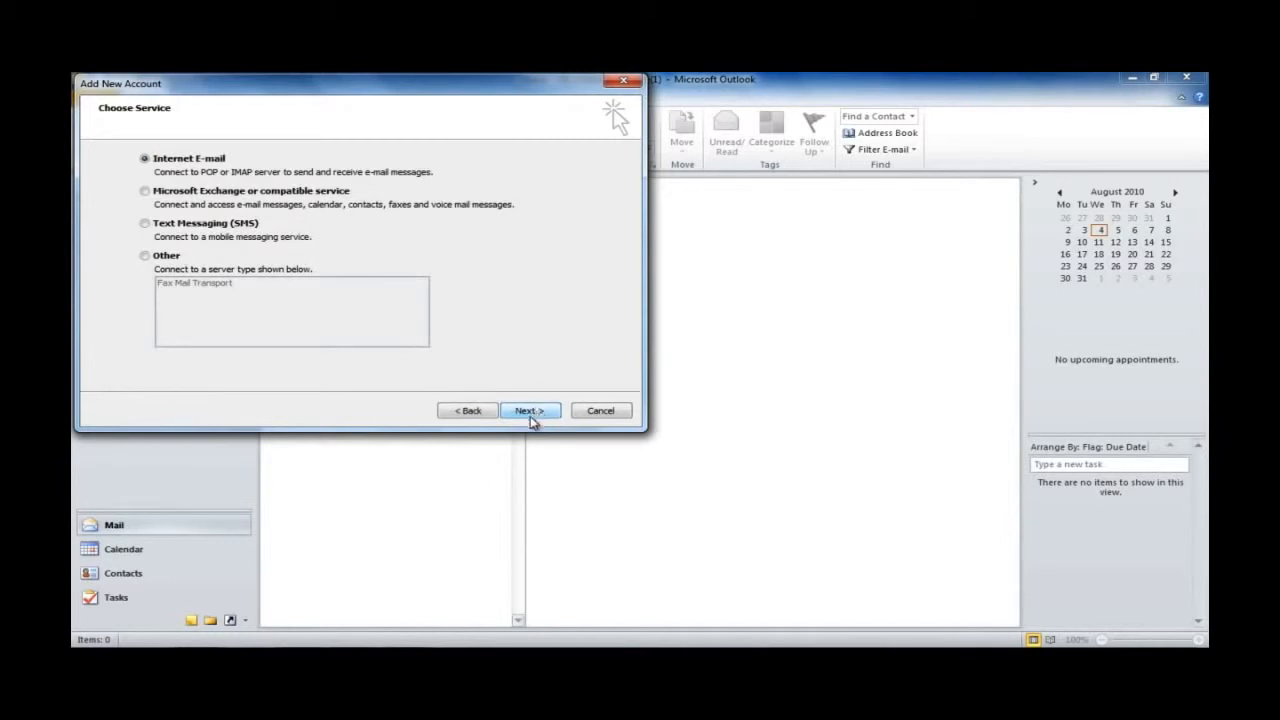
click(531, 415)
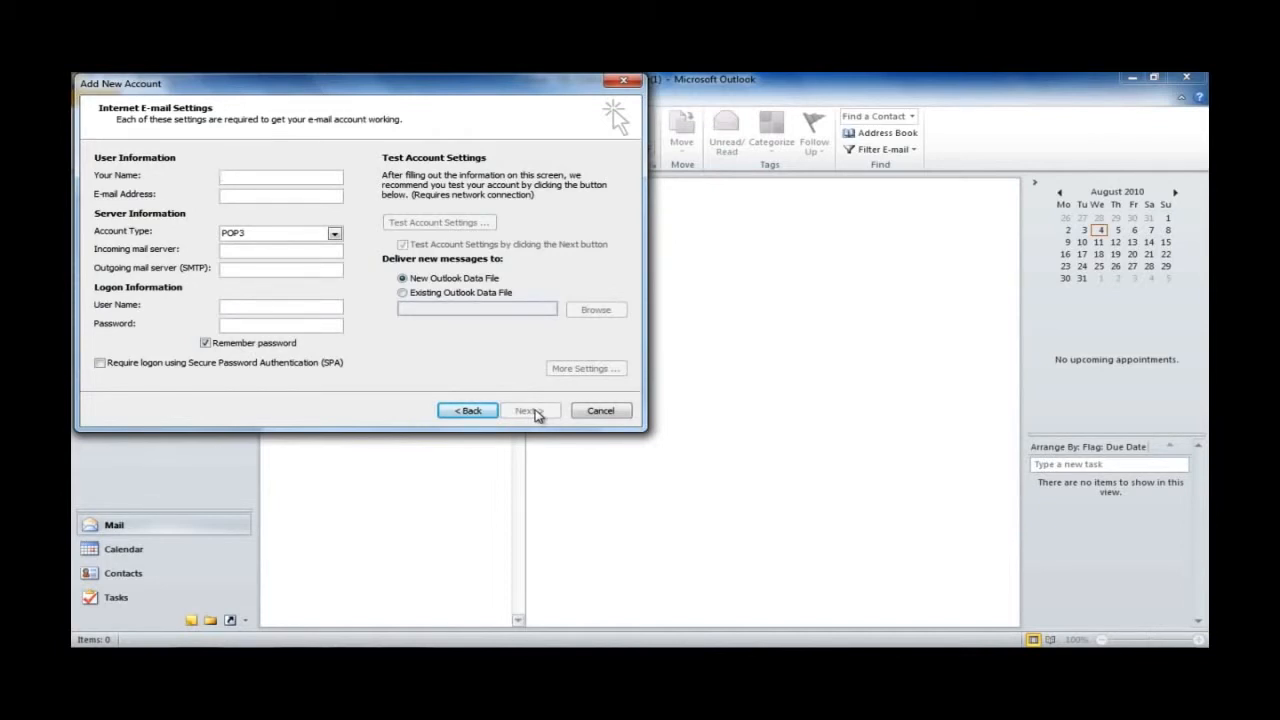
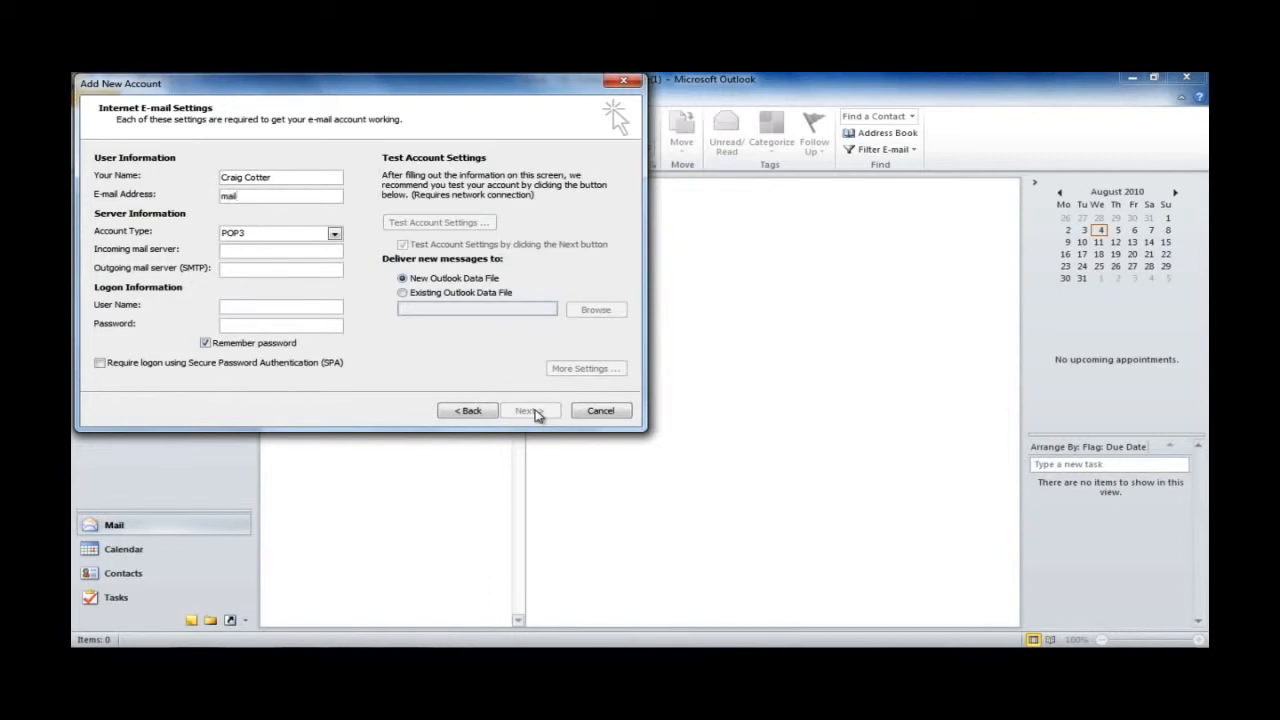
Step: Enter the account holder's name and e-mail address, then drop down the Account Type list
click(283, 237)
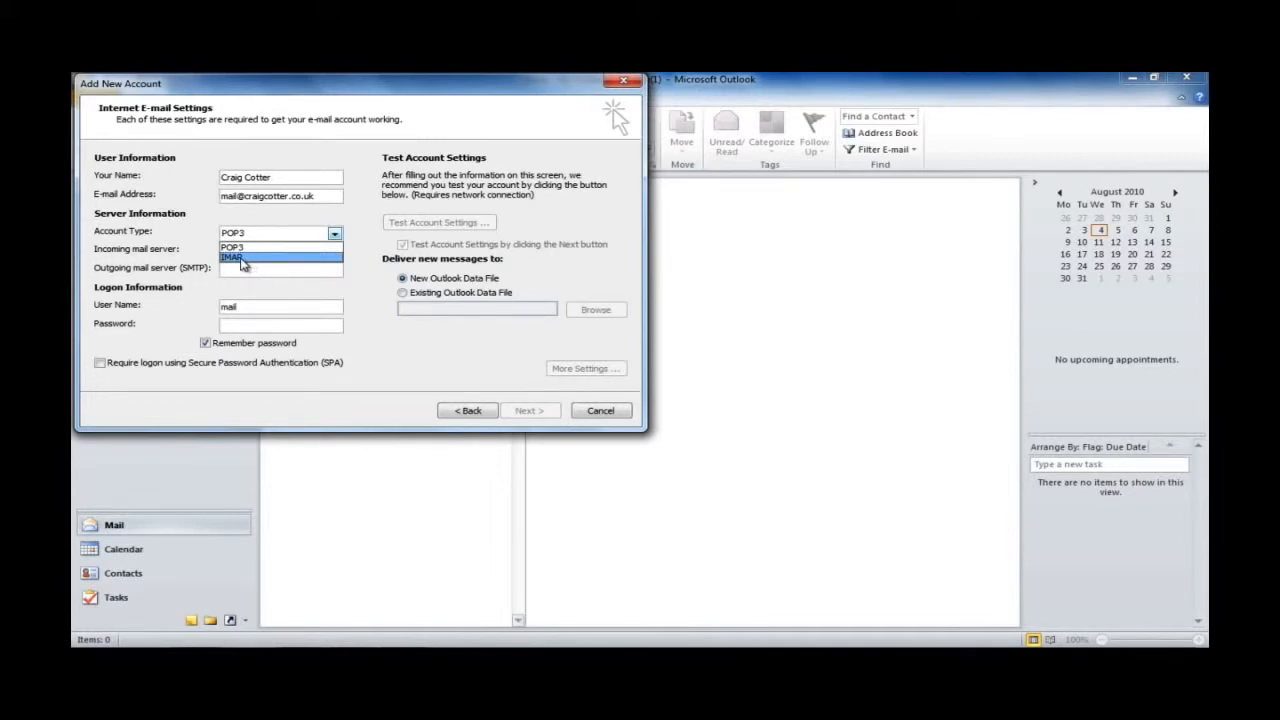
Step: Set the account type to IMAP and enter the same mail server host for incoming and outgoing
click(242, 262)
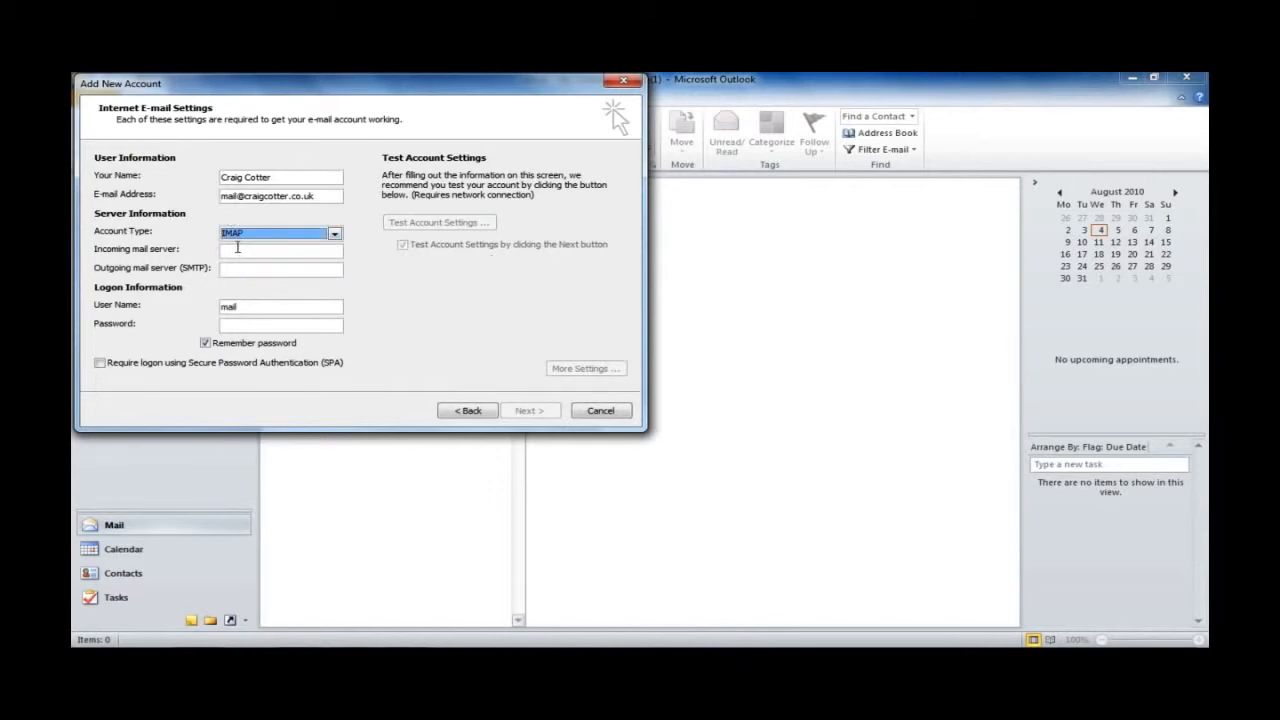
click(237, 248)
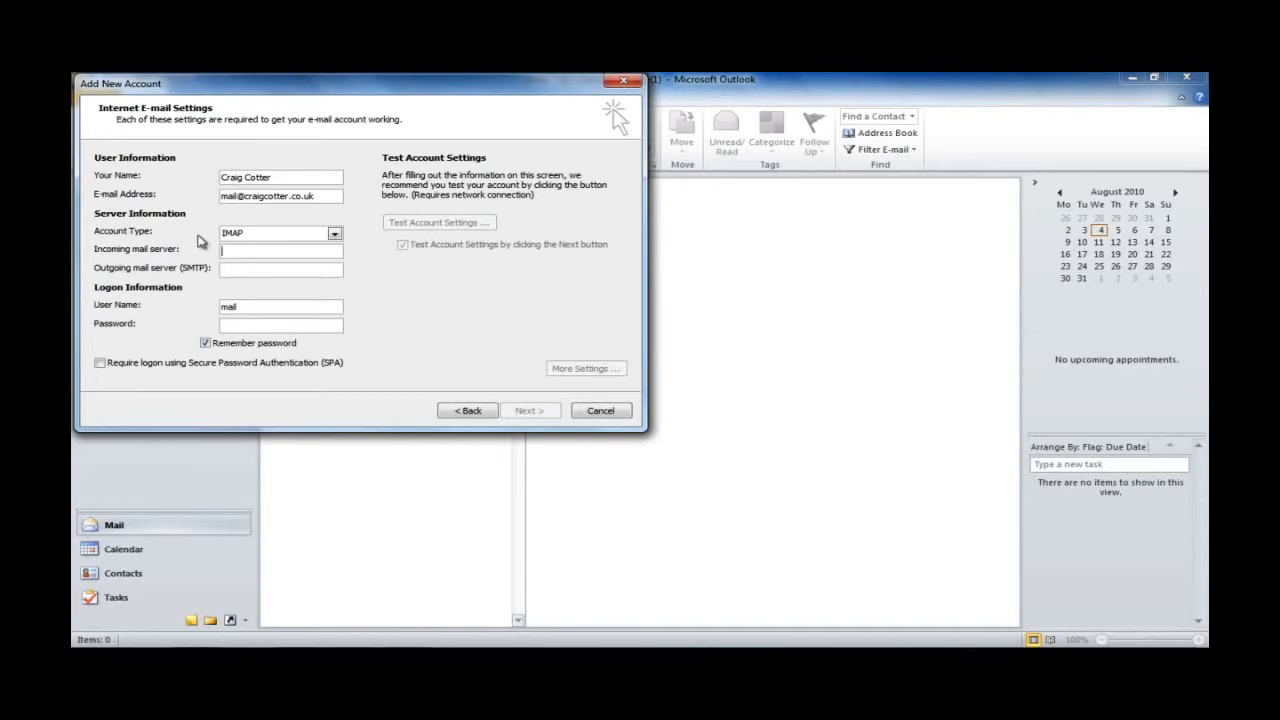
key(Tab)
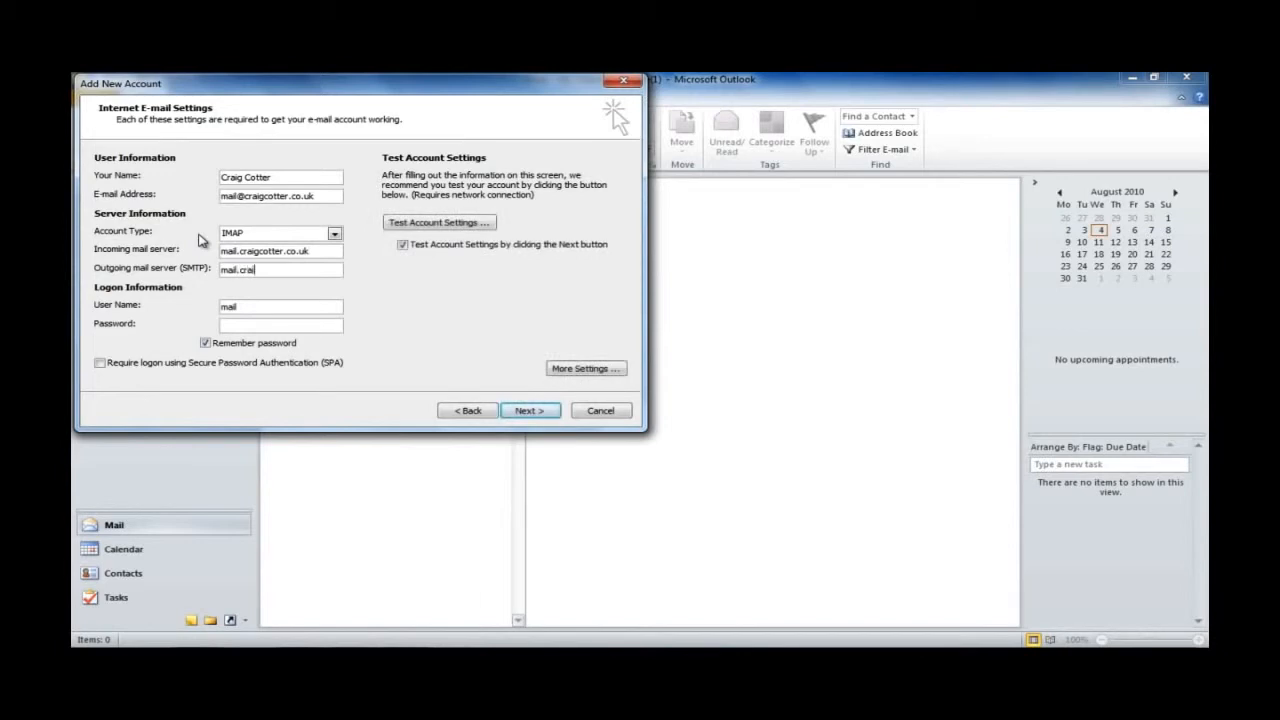
Step: Replace the logon user name with the full e-mail address and enter the account password
click(252, 310)
key(BackSpace)
key(BackSpace)
key(BackSpace)
key(BackSpace)
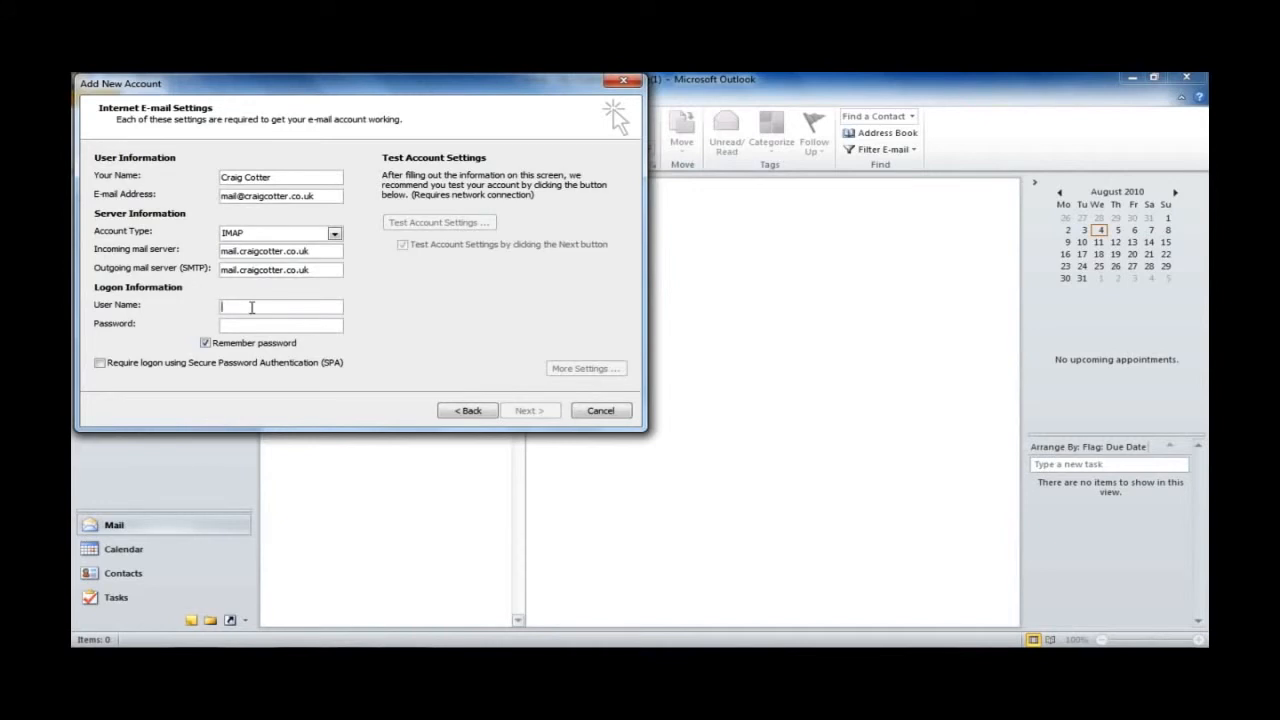
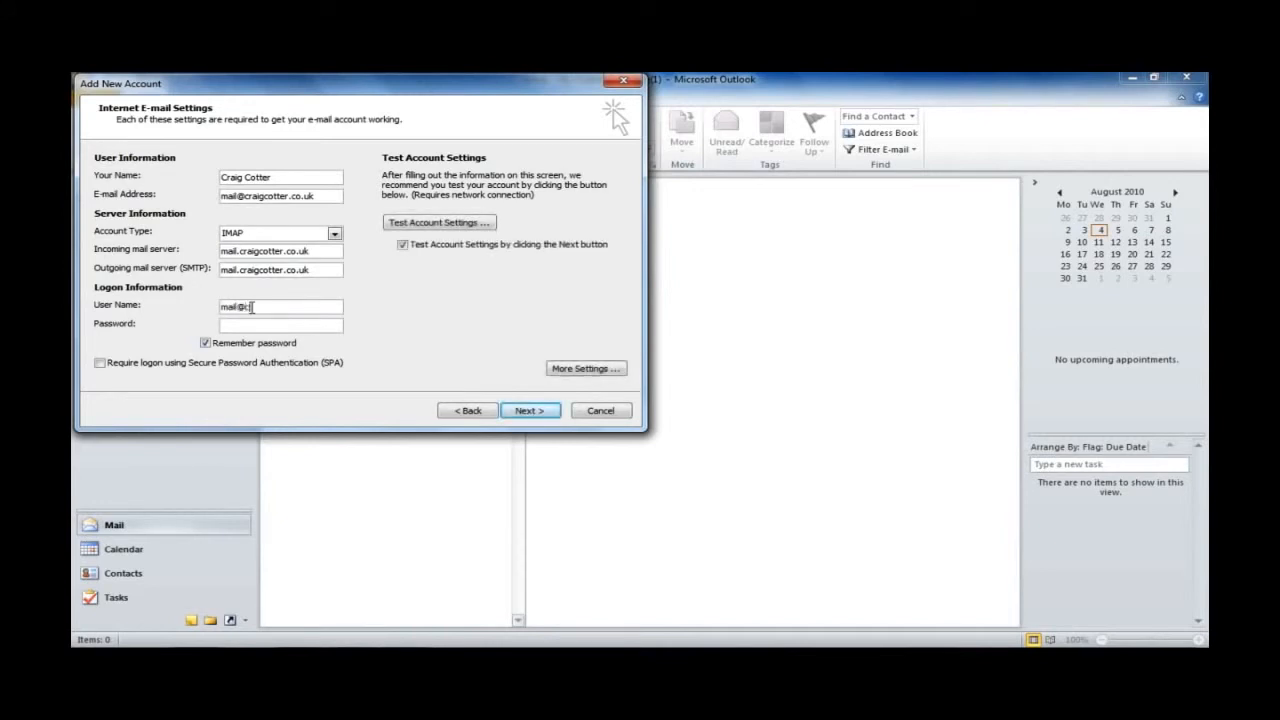
key(Tab)
text(****************)
Step: Require SMTP authentication using the incoming server's settings, keeping IMAP port 143 and SMTP port 25
click(580, 368)
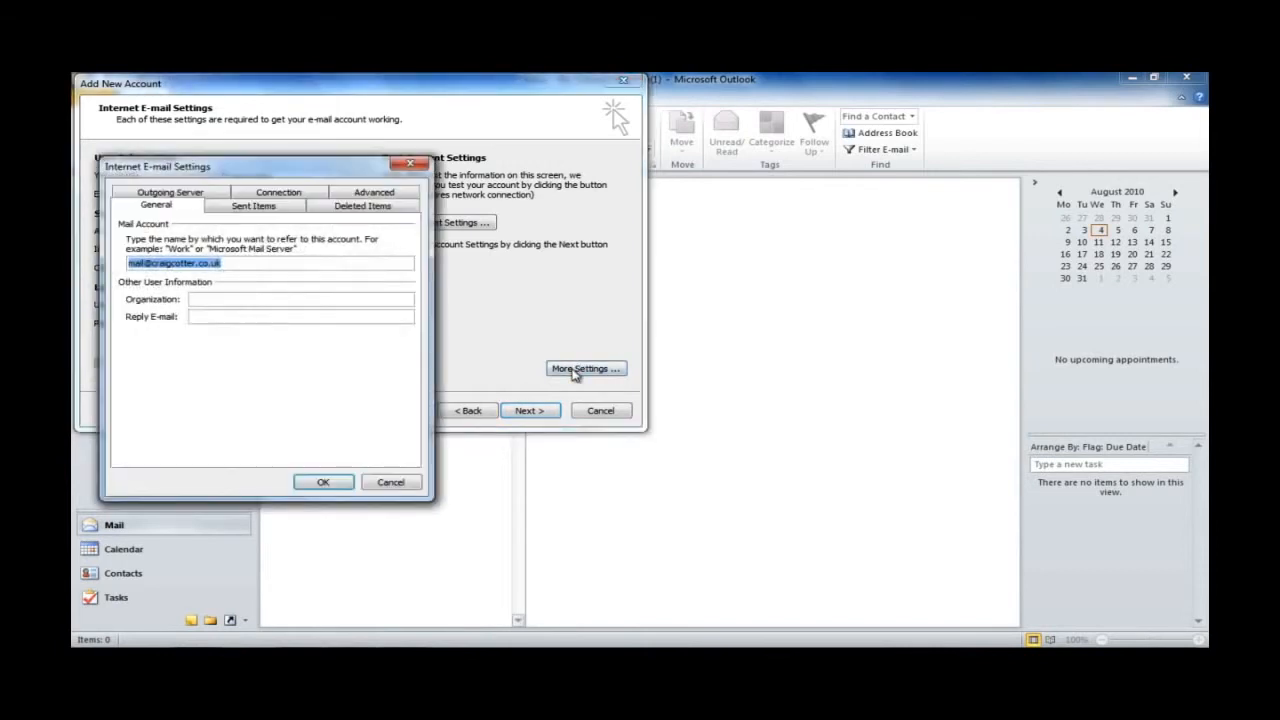
click(199, 196)
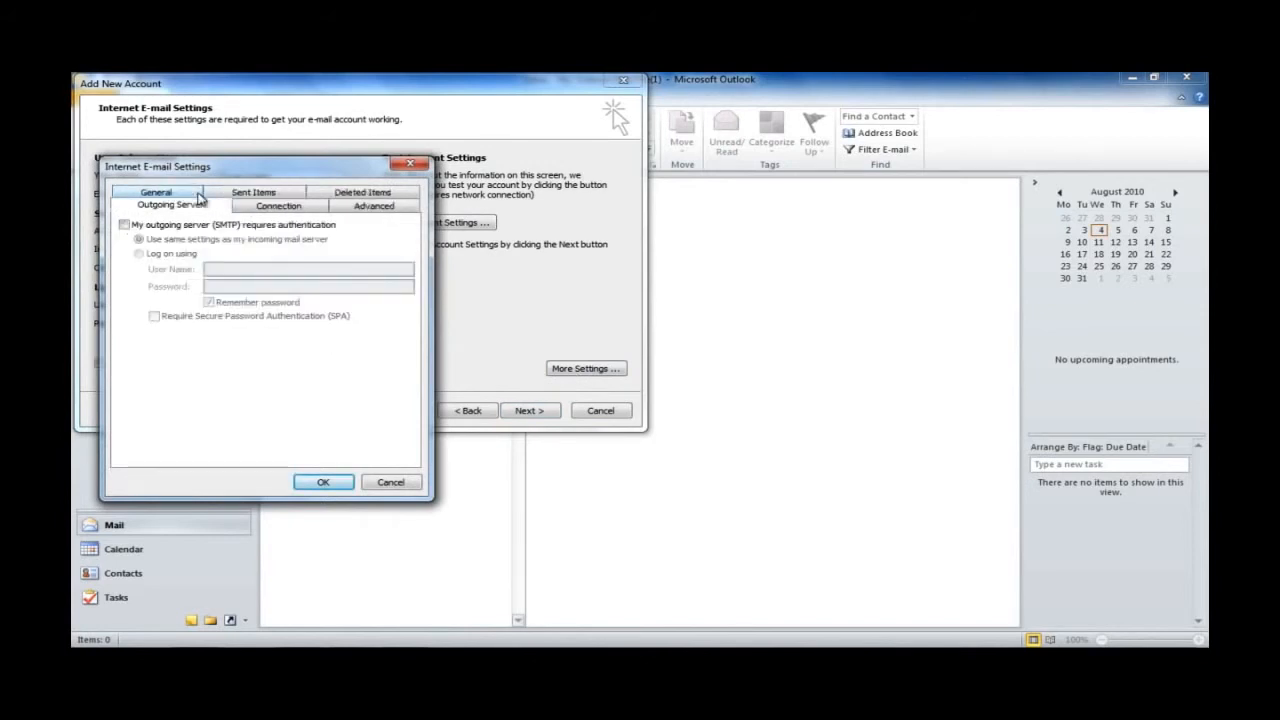
click(124, 226)
click(124, 226)
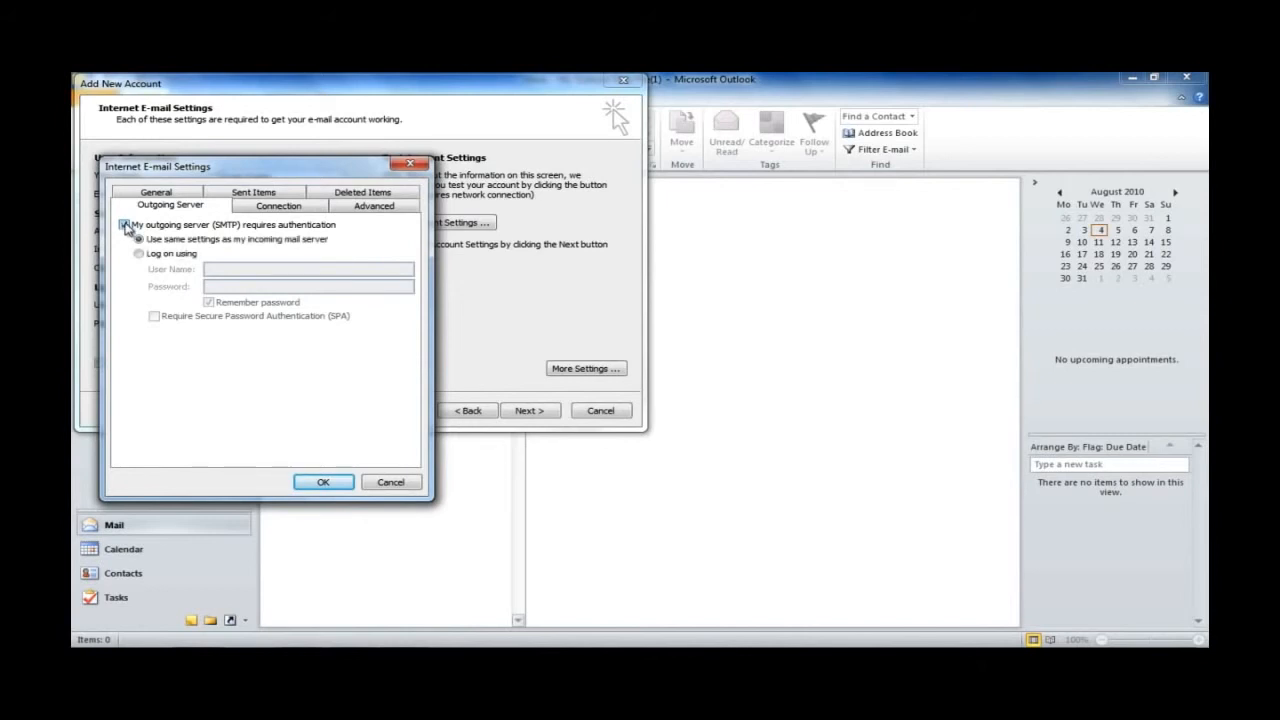
click(348, 208)
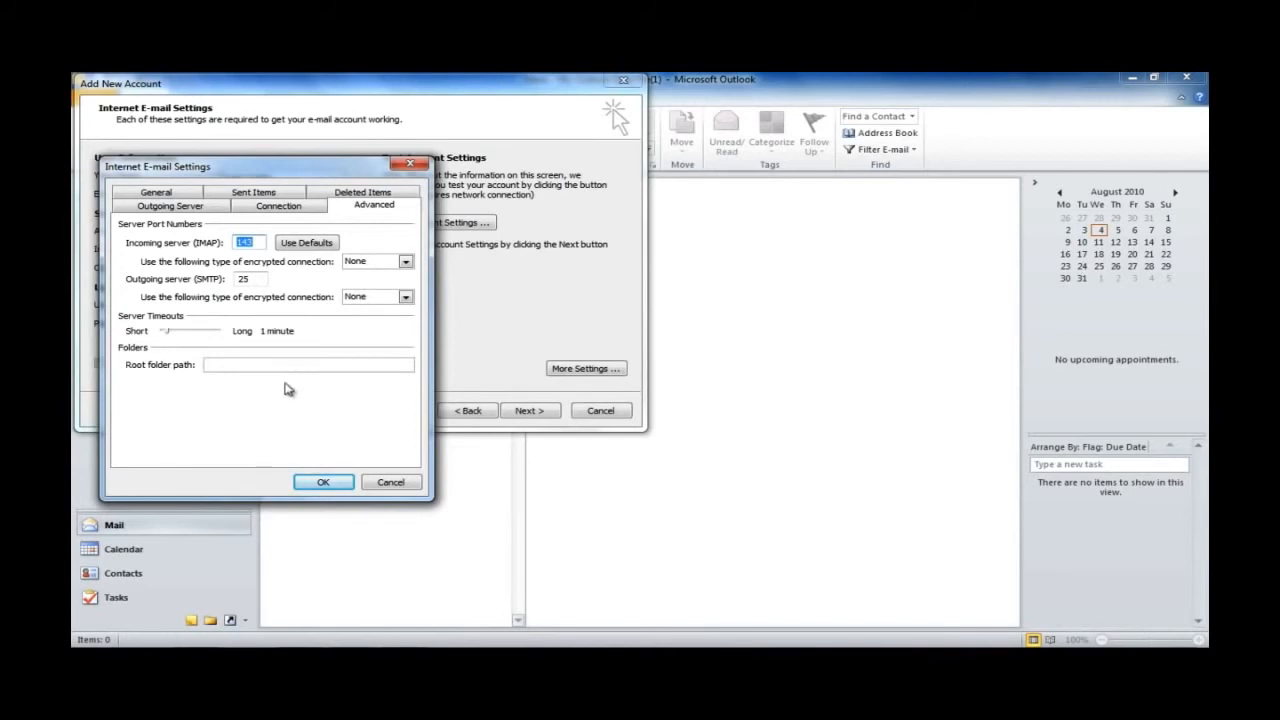
click(319, 484)
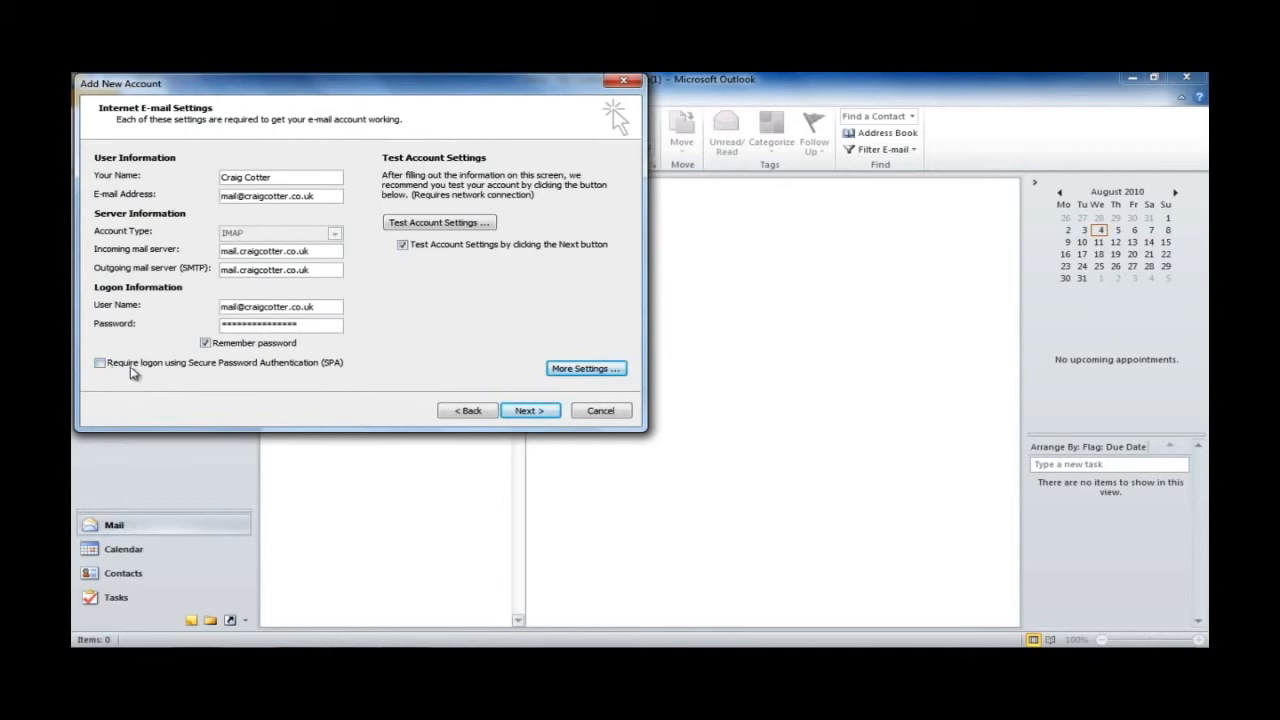
Step: Run the account settings test, confirm IMAP logon and test e-mail completed, and close the results
click(518, 414)
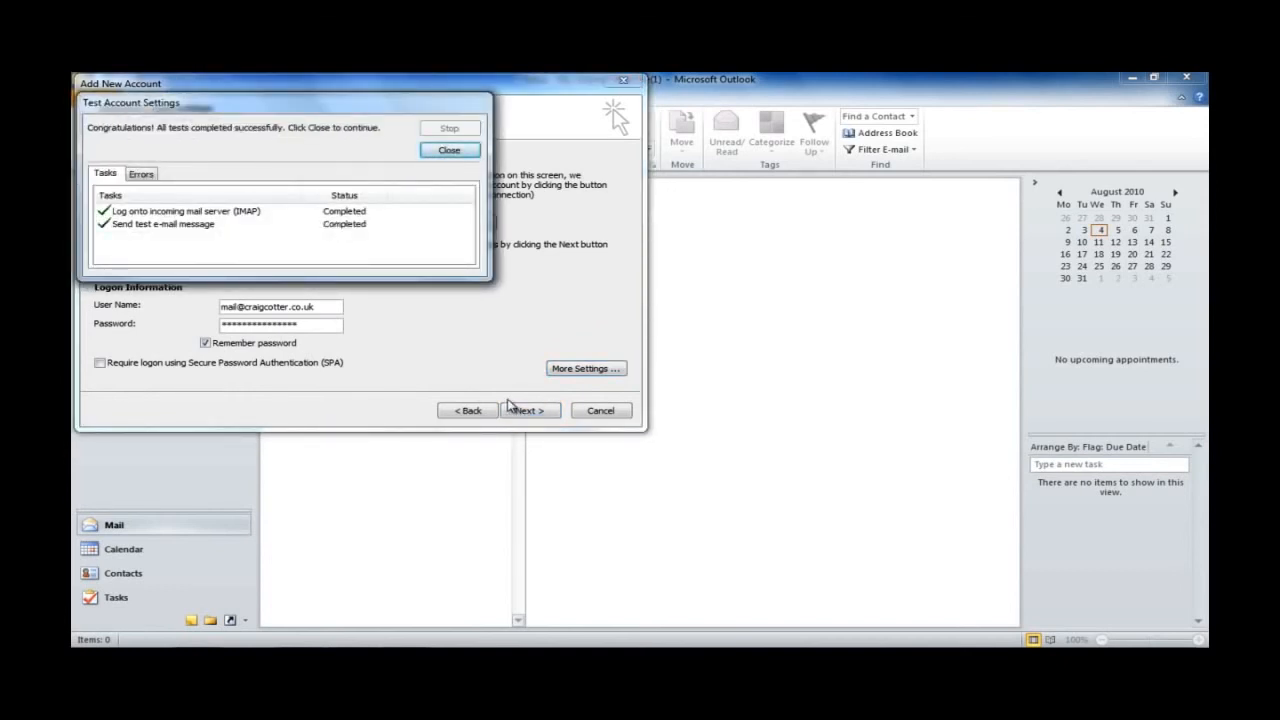
click(447, 152)
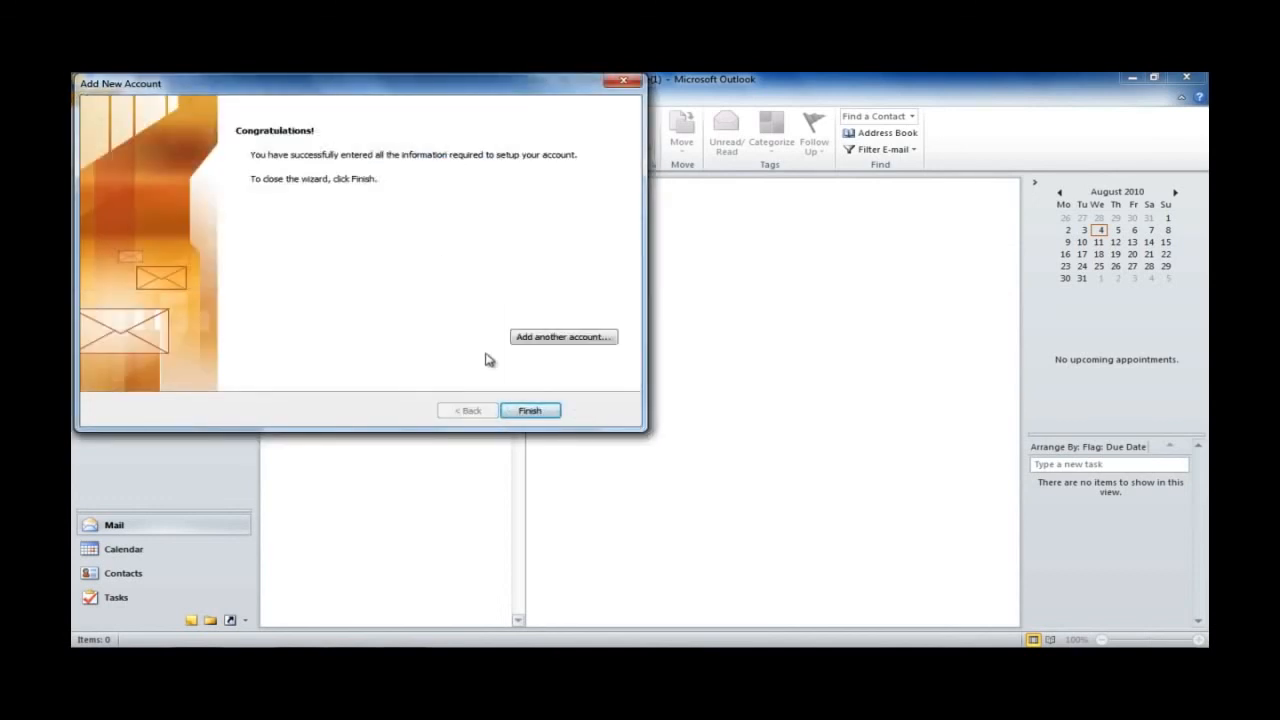